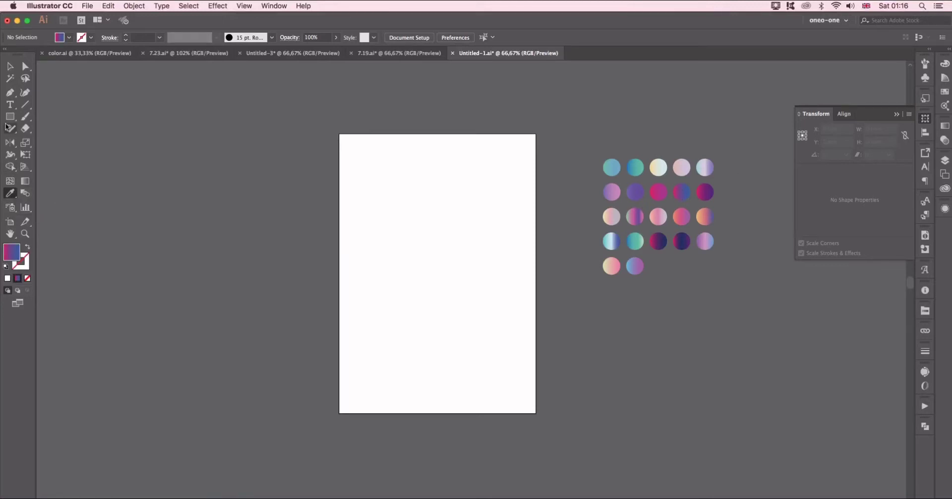
- Draw a rectangle covering the whole artboard and fill it with the pink-to-purple gradient sampled from the second row of colour circles
left_click(10, 116)
left_click_drag(339, 133, 536, 413)
key("i")
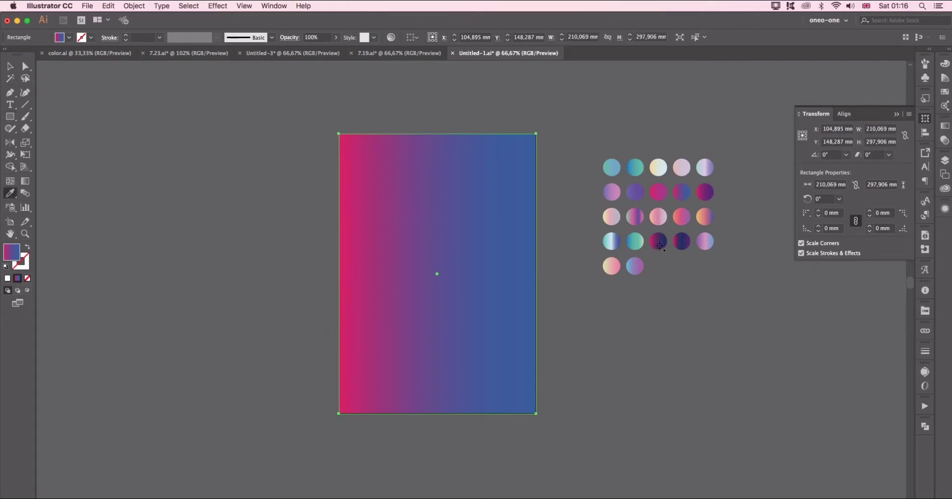
left_click(659, 244)
left_click(682, 244)
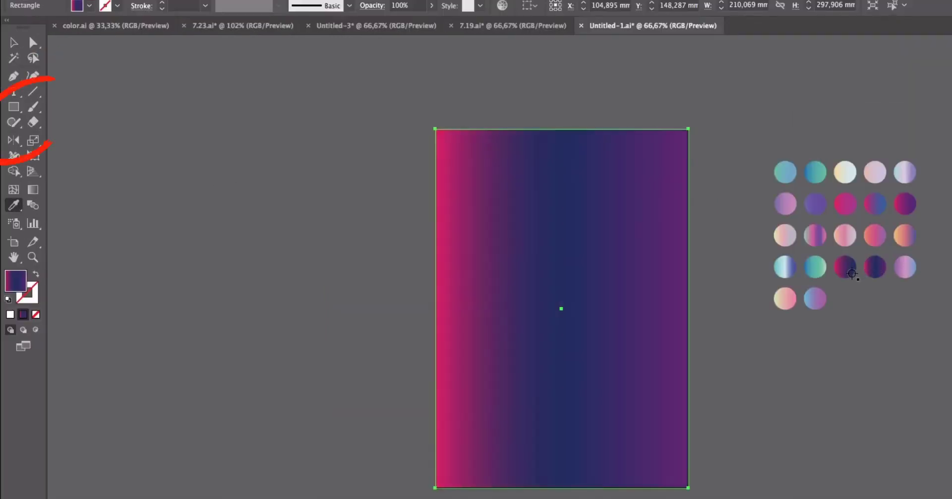
left_click(664, 245)
left_click(709, 189)
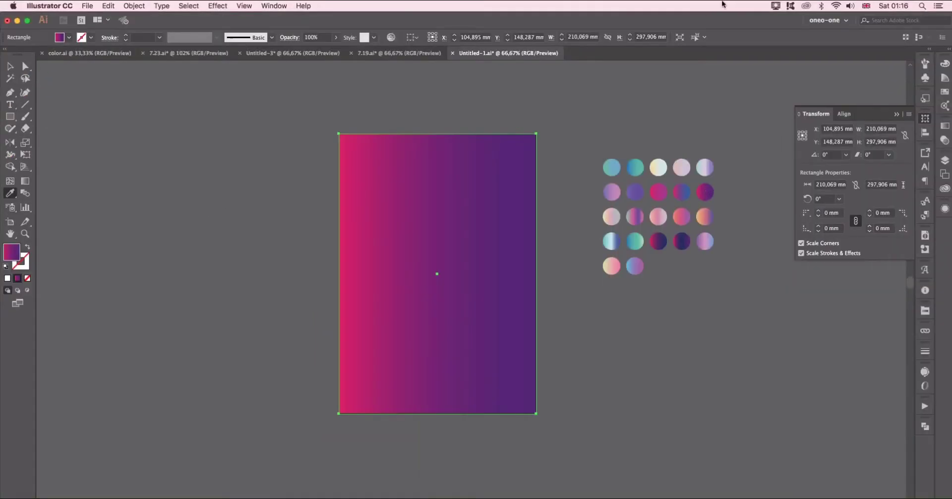
- Give the background rectangle a white stroke 5 px wide
left_click(25, 262)
left_click(91, 37)
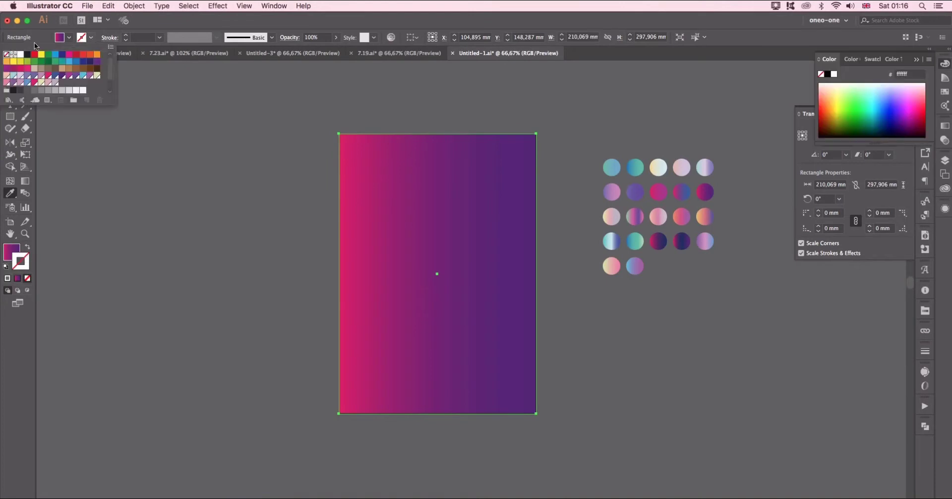
left_click(21, 56)
left_click(132, 38)
type("5")
left_click(187, 38)
left_click(272, 41)
- Apply a Drop Shadow effect in Multiply mode with colour 1d1e1e to the background rectangle and deselect it
left_click(218, 6)
mouse_move(323, 132)
left_click(402, 131)
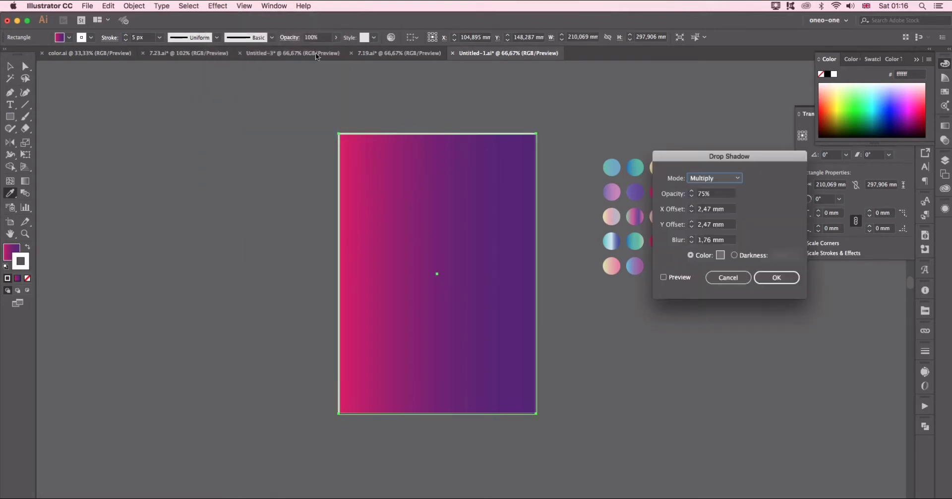
left_click(721, 255)
left_click(180, 168)
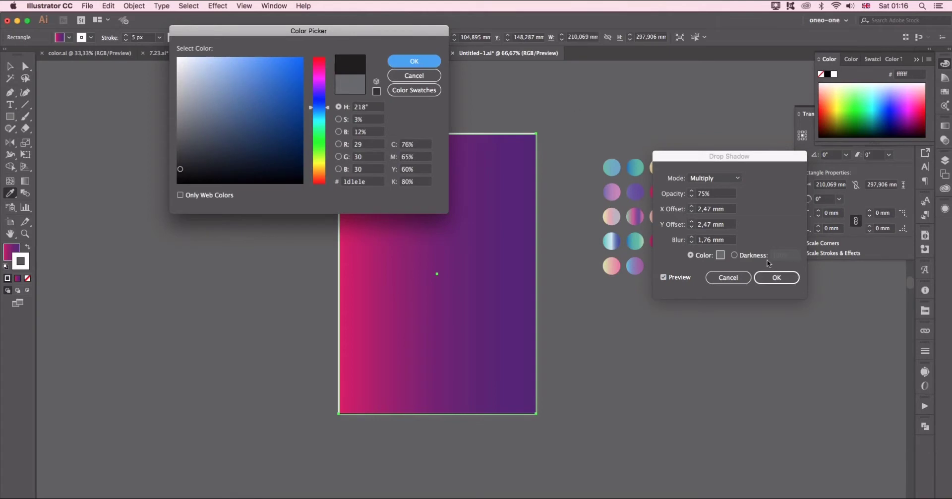
key("Return")
left_click(777, 277)
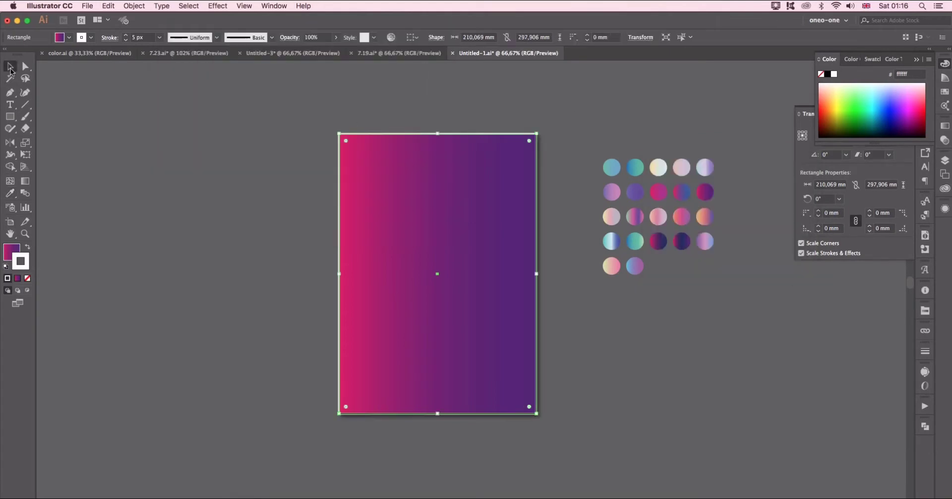
left_click(139, 113)
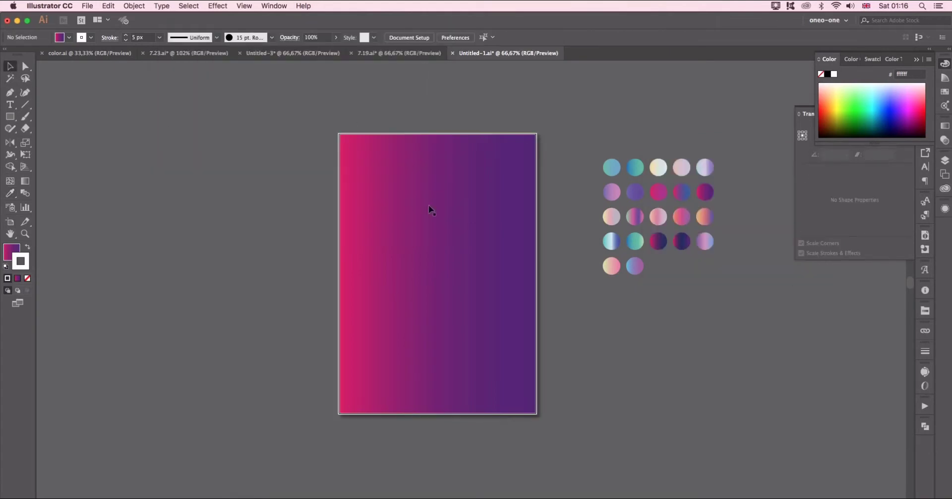
- Lock the gradient background rectangle in Layer 3
left_click(431, 171)
left_click(918, 61)
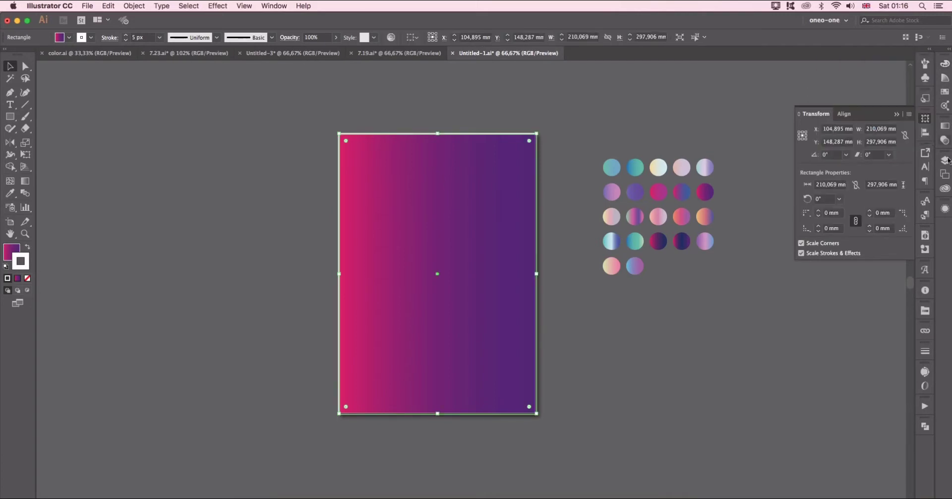
left_click(945, 161)
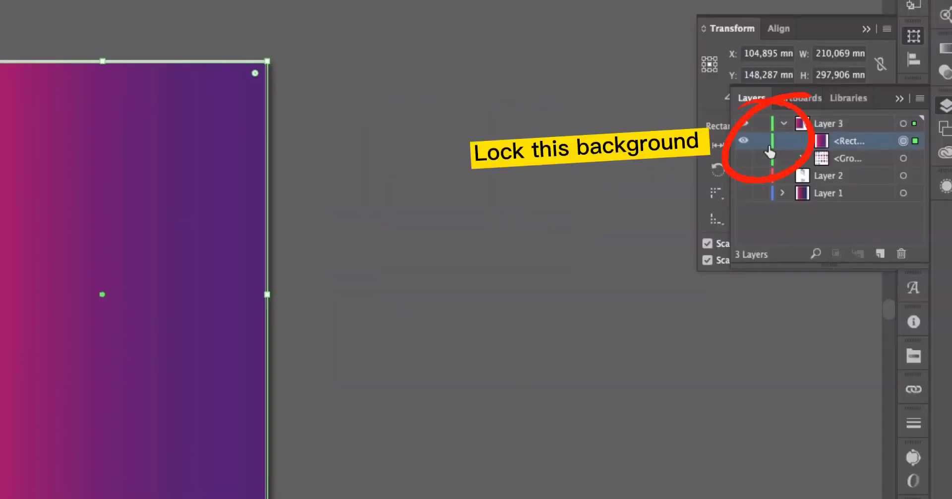
left_click(761, 140)
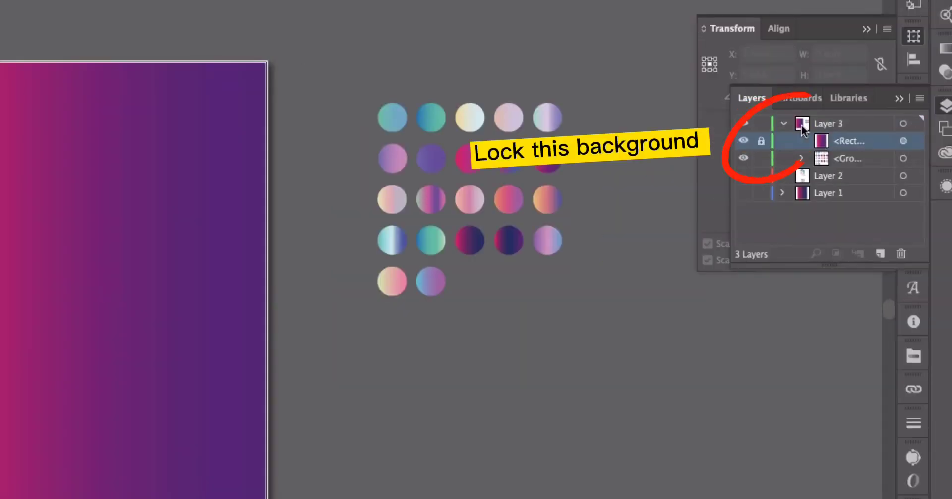
left_click(864, 30)
- Add point text reading "SIN" in Open Sans Extrabold near the top of the artboard
scroll(495, 177, "up", 2)
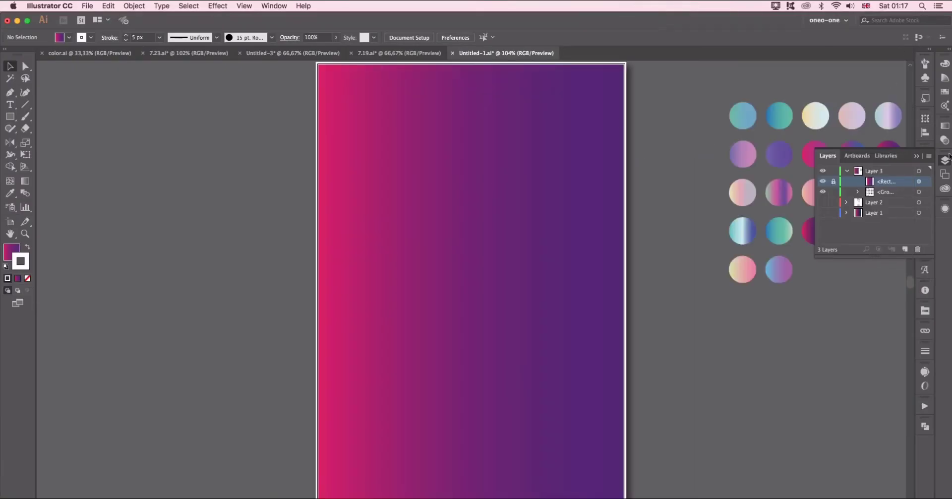
left_click(9, 105)
left_click(398, 170)
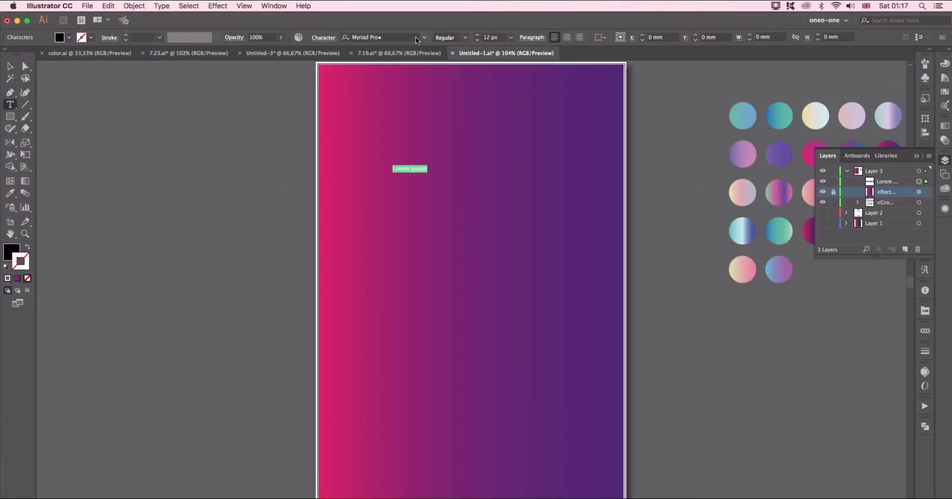
left_click(426, 37)
scroll(423, 97, "up", 10)
left_click(423, 97)
type("SINLEY")
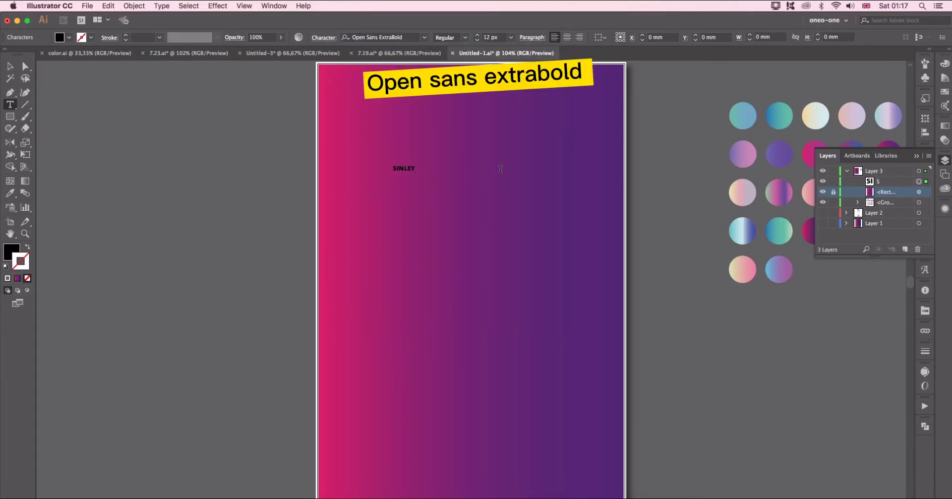
key("super+a")
type("SIN")
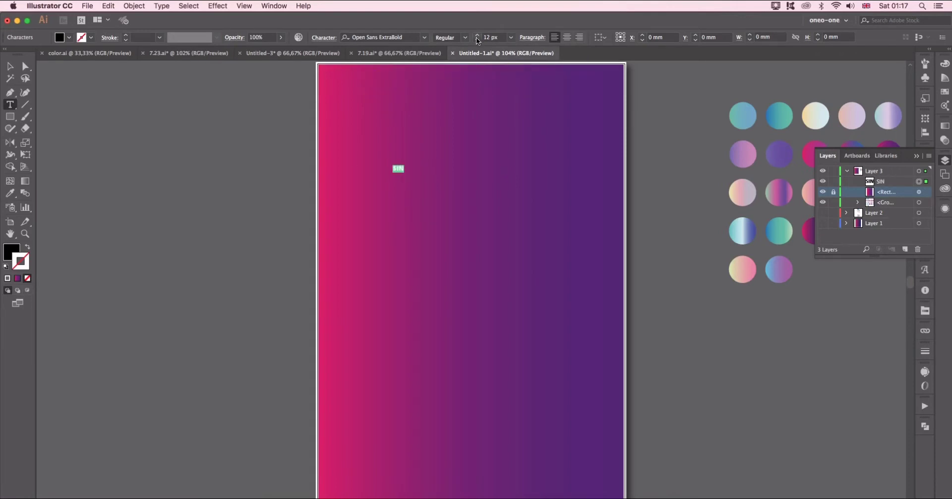
- Set the font size of the SIN text to 150 px
left_click(480, 38)
type("200")
key("Return")
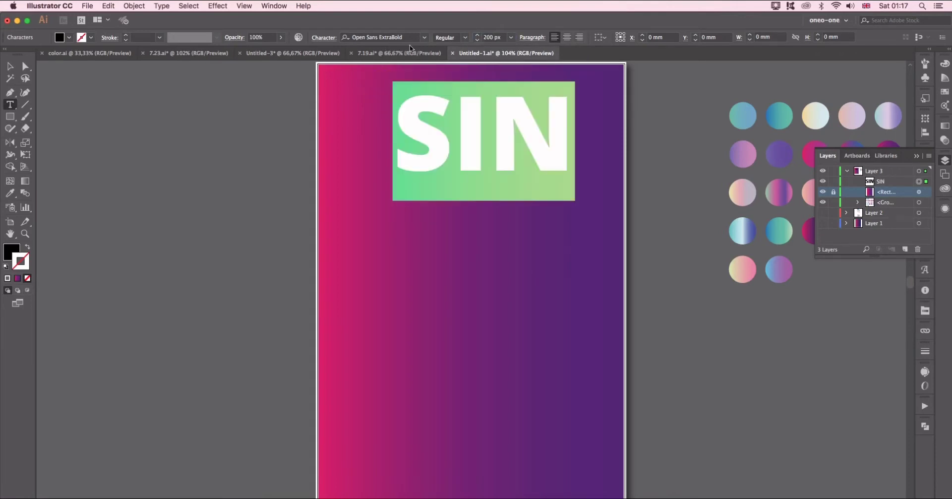
left_click_drag(493, 39, 475, 38)
type("15")
key("Return")
- Duplicate the SIN text straight below the original and change the copy's wording to "LEY"
left_click(10, 66)
left_click_drag(417, 146, 417, 262)
double_click(416, 263)
key("super+a")
type("LEY")
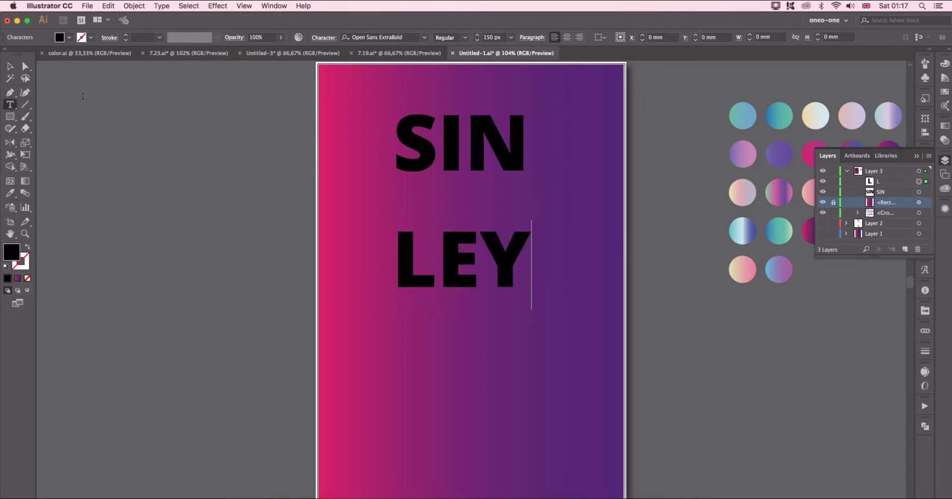
- Fill the SIN and LEY texts with white and convert them to outlines
left_click(10, 66)
left_click(404, 129)
left_click(405, 258, "shift")
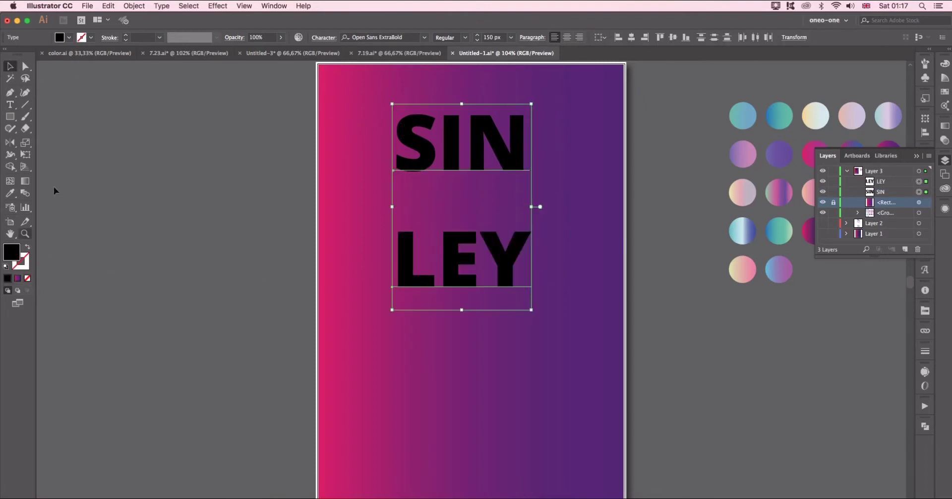
left_click(69, 37)
left_click(19, 54)
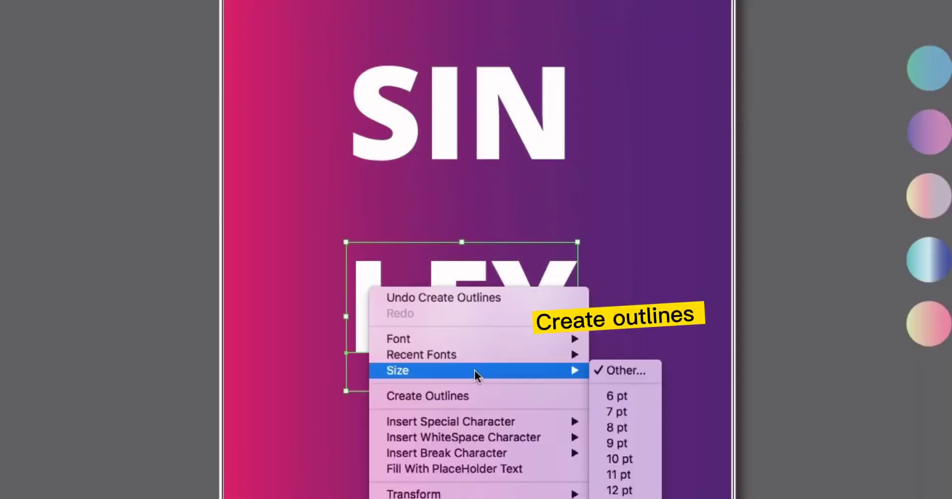
left_click(468, 396)
left_click(854, 236)
- Ungroup the outlined SIN and LEY words into separate letters
left_click(389, 128)
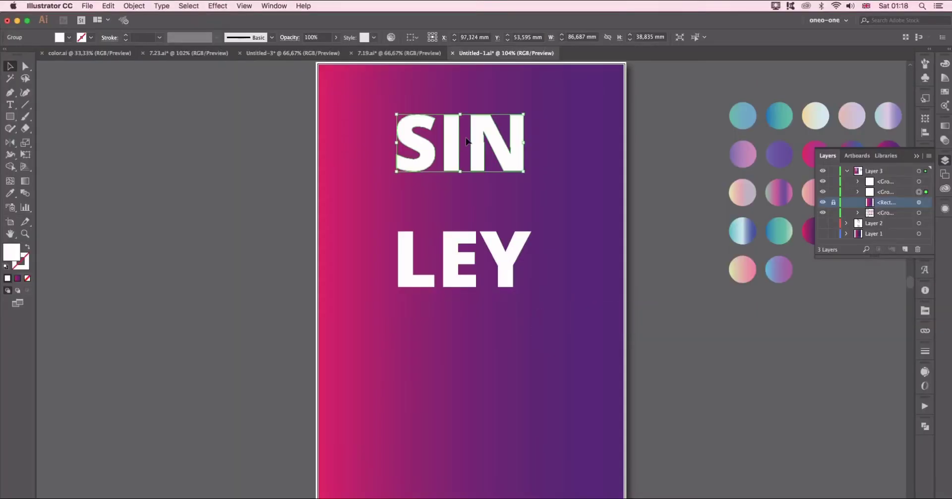
right_click(427, 93)
left_click(492, 214)
right_click(363, 293)
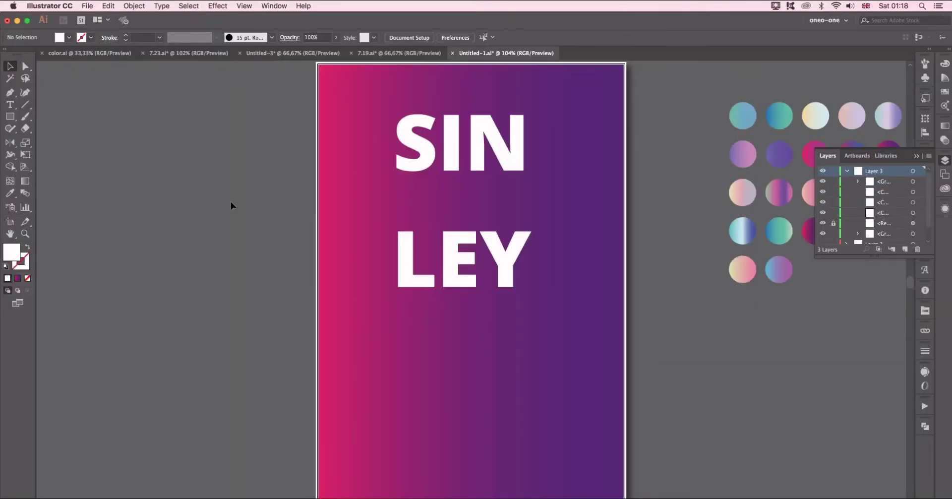
left_click(406, 241)
right_click(411, 254)
left_click(436, 325)
- Scatter the six letters over the artboard in two descending diagonals, S-I-N above and L-E-Y below
left_click_drag(513, 142, 568, 214)
left_click_drag(451, 160, 405, 150)
left_click_drag(532, 224, 553, 238)
left_click_drag(407, 270, 390, 266)
left_click_drag(450, 268, 445, 338)
left_click_drag(506, 270, 535, 385)
left_click_drag(402, 276, 372, 277)
left_click_drag(449, 322, 423, 327)
left_click_drag(525, 393, 546, 405)
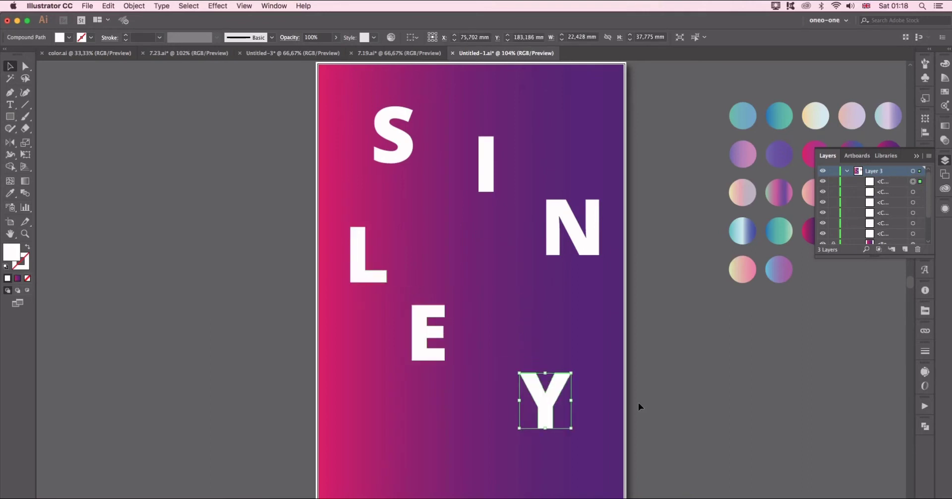
left_click_drag(487, 174, 481, 178)
left_click_drag(570, 250, 570, 270)
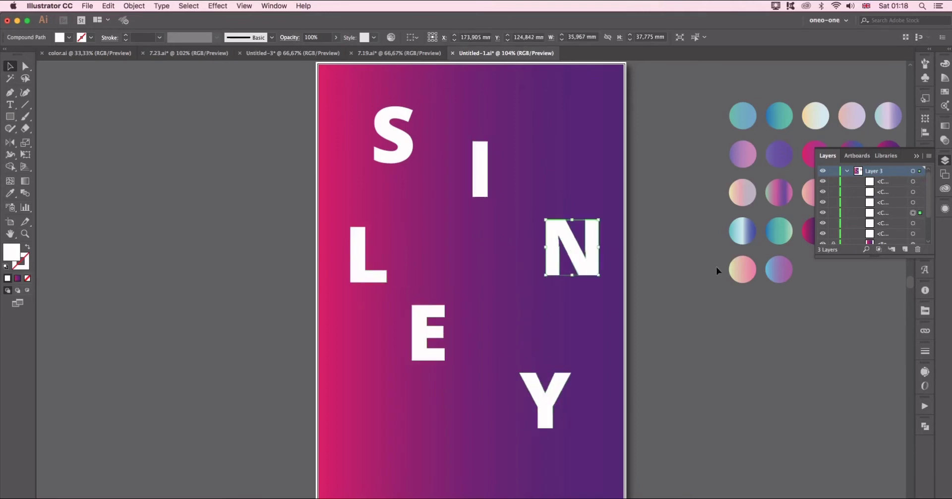
- Copy the letters S, I and N to the empty canvas beside the artboard and swap the copies' fill and stroke
left_click(393, 134)
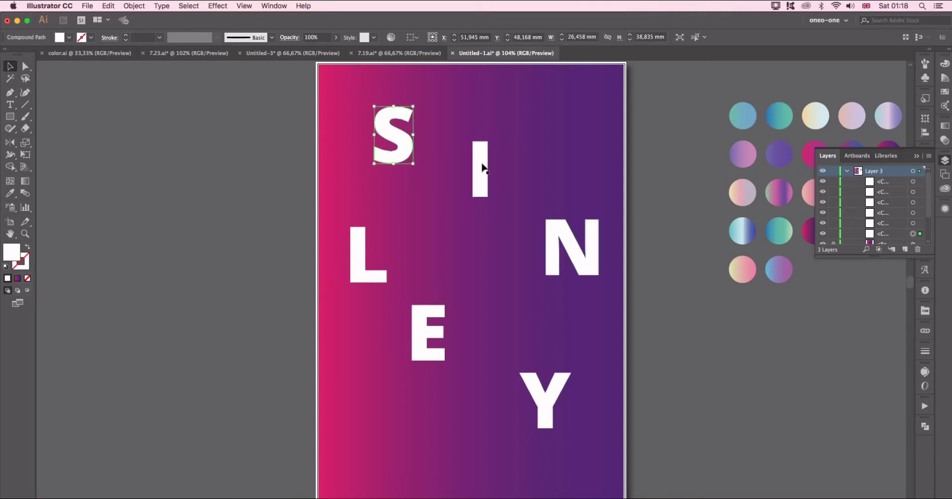
left_click(482, 168, "shift")
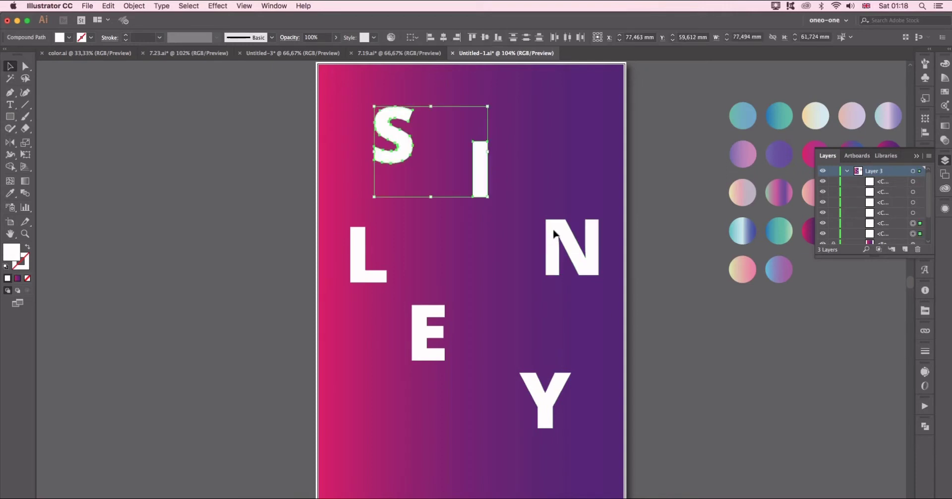
left_click(554, 233, "shift")
left_click_drag(554, 233, 253, 233)
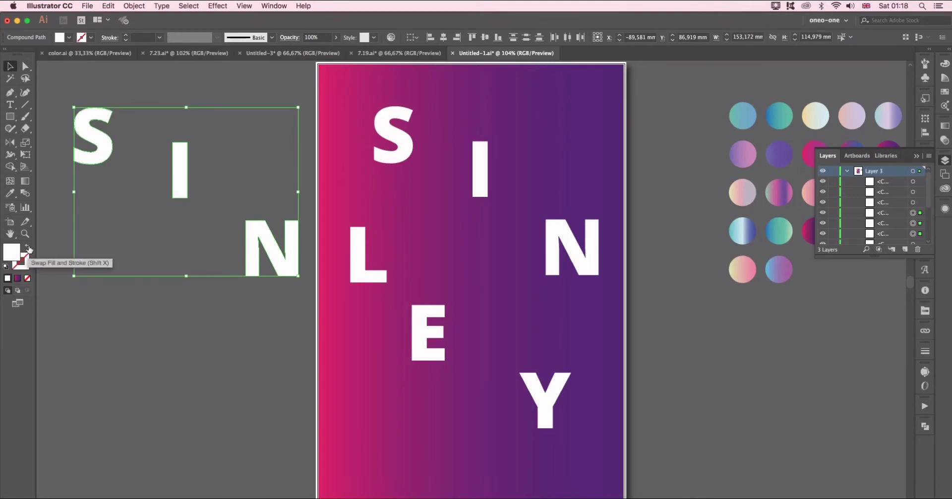
left_click(28, 248)
left_click(288, 292)
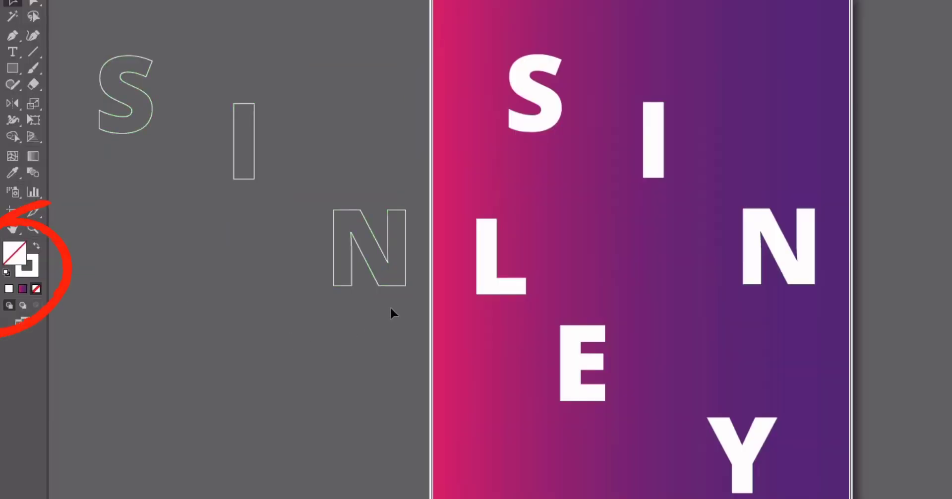
- Make a blend from the three outlined S, I and N copies beside the artboard
left_click_drag(391, 313, 127, 47)
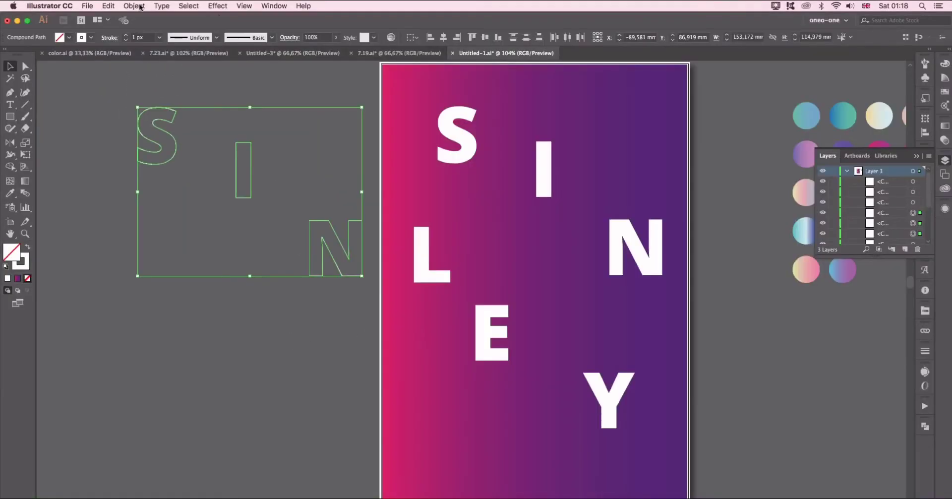
left_click(134, 5)
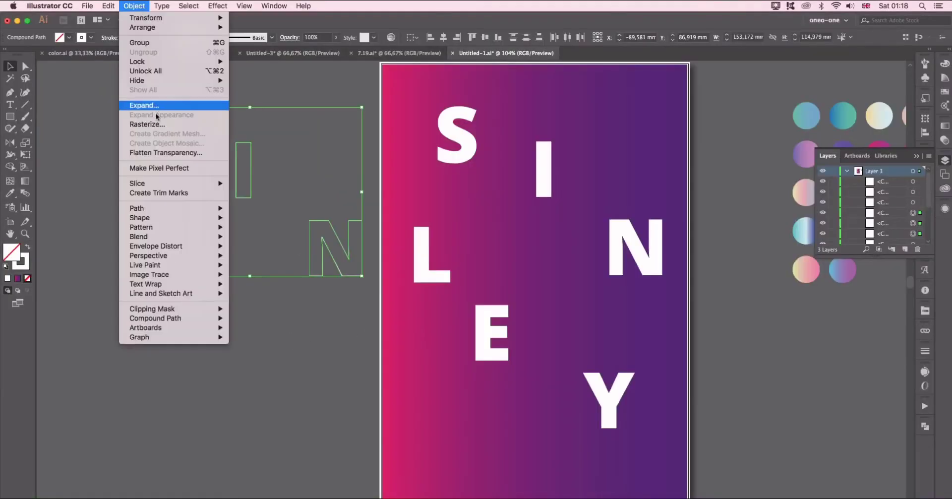
mouse_move(213, 236)
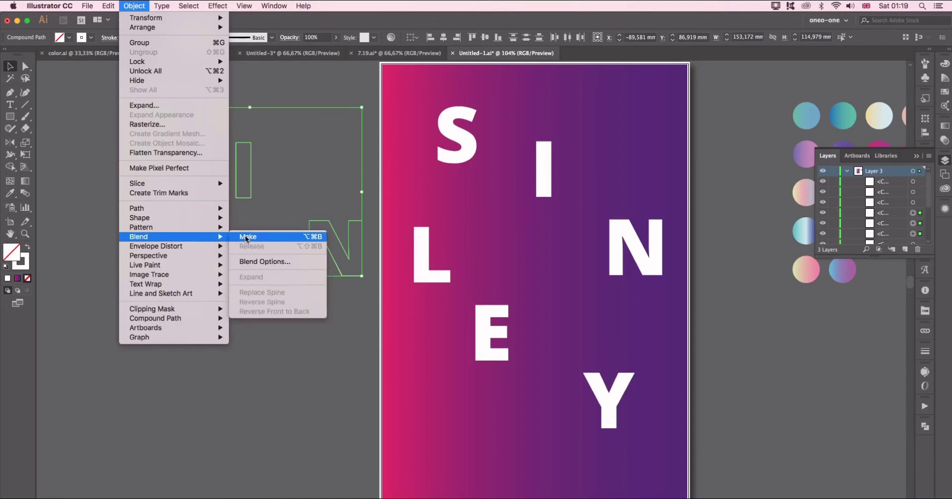
left_click(245, 237)
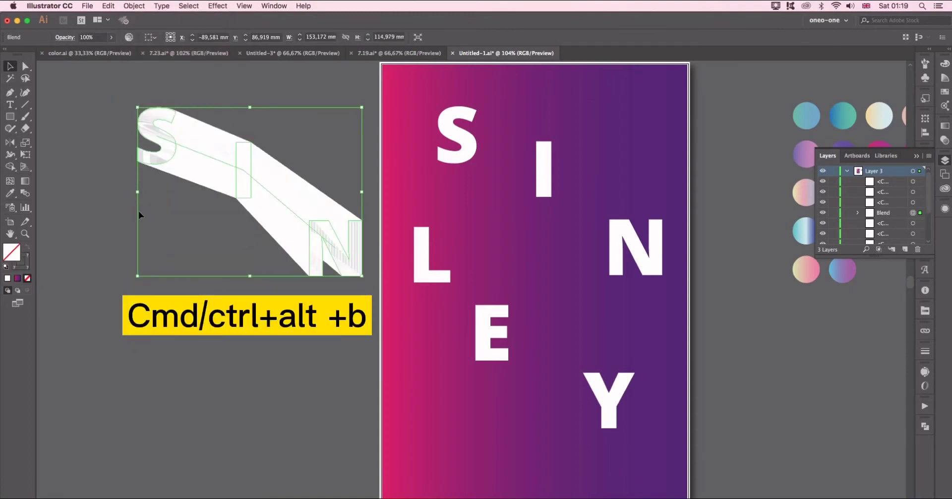
- Set the blend's spacing to Specified Steps with a value of 40
double_click(25, 193)
left_click(238, 58)
left_click(257, 81)
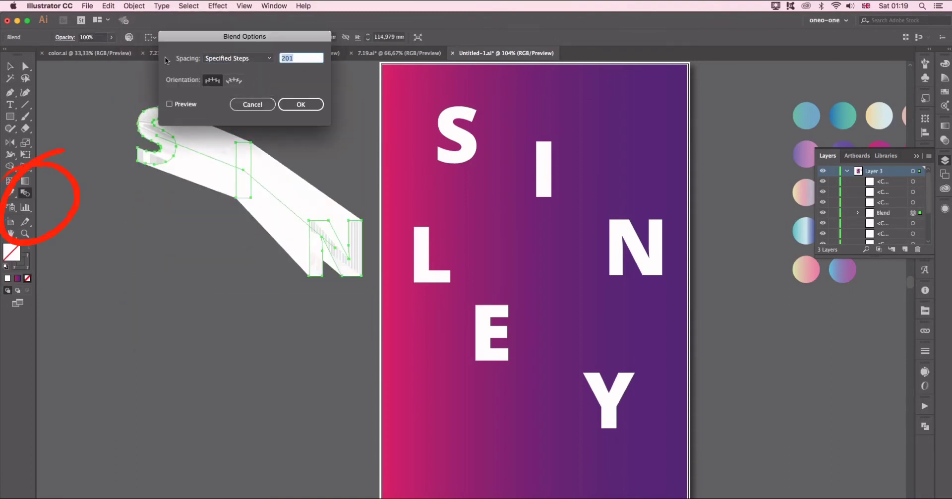
type("40")
left_click(169, 103)
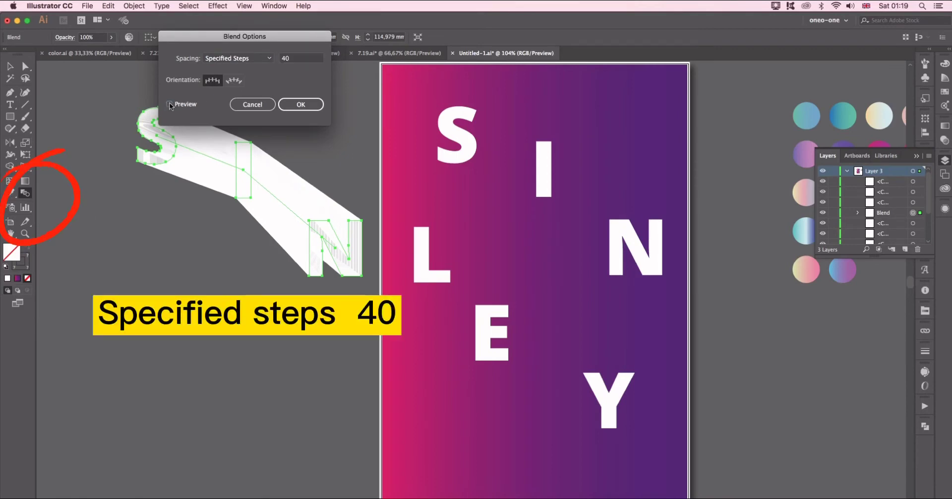
left_click(300, 104)
key("v")
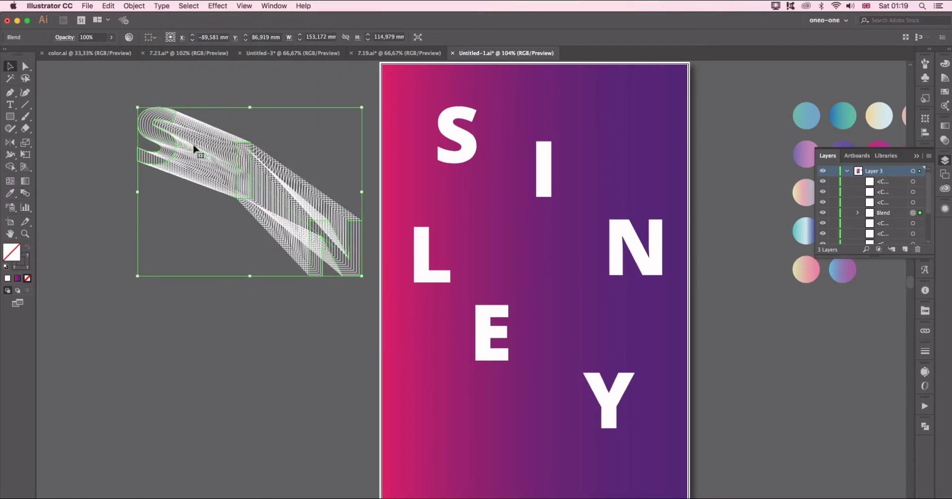
- Reshape the S-I-N blend's straight spine into a wavy curve by converting its anchor points to smooth and adjusting them
left_click(25, 66)
left_click(156, 138)
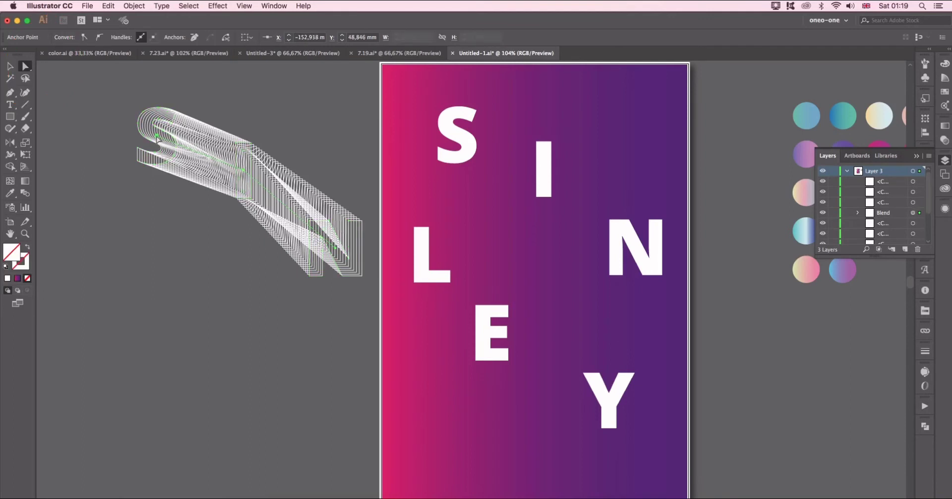
left_click(101, 39)
mouse_move(153, 159)
left_mouse_down()
mouse_move(198, 138)
mouse_move(170, 154)
left_mouse_up()
left_click(254, 167)
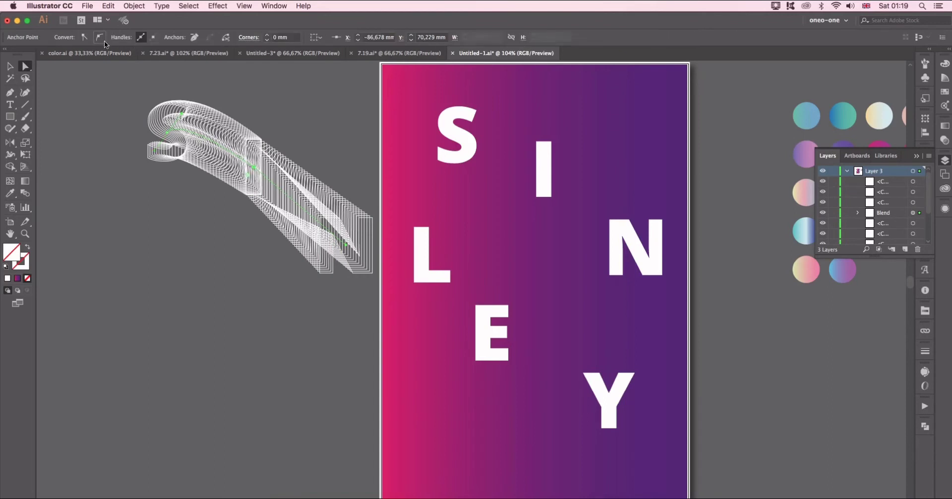
left_click_drag(253, 169, 279, 160)
left_click(245, 181)
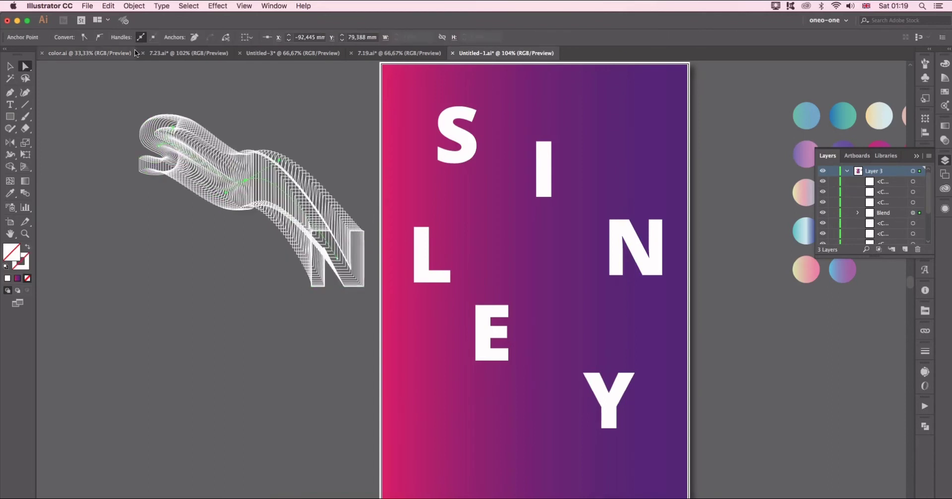
left_click(100, 38)
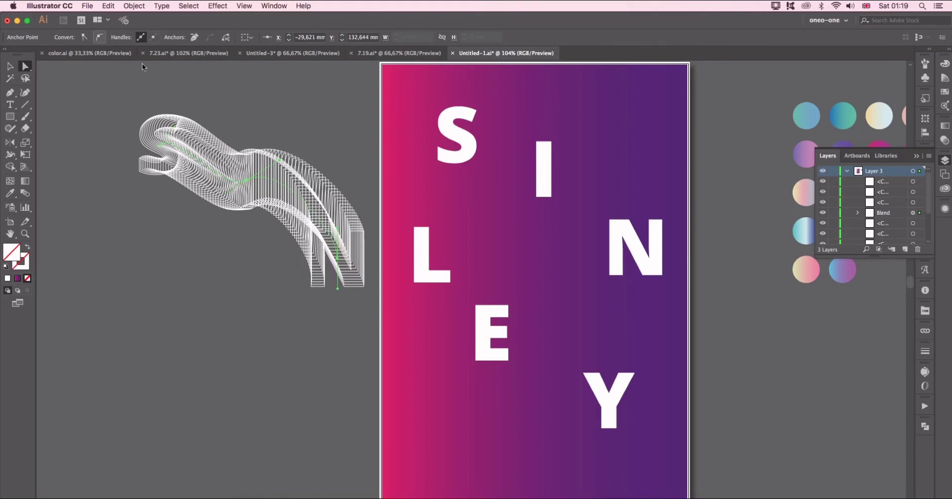
left_click_drag(338, 230, 356, 240)
key("v")
- Expand the curved S-I-N blend with Object, Fill and Stroke enabled
left_click(916, 156)
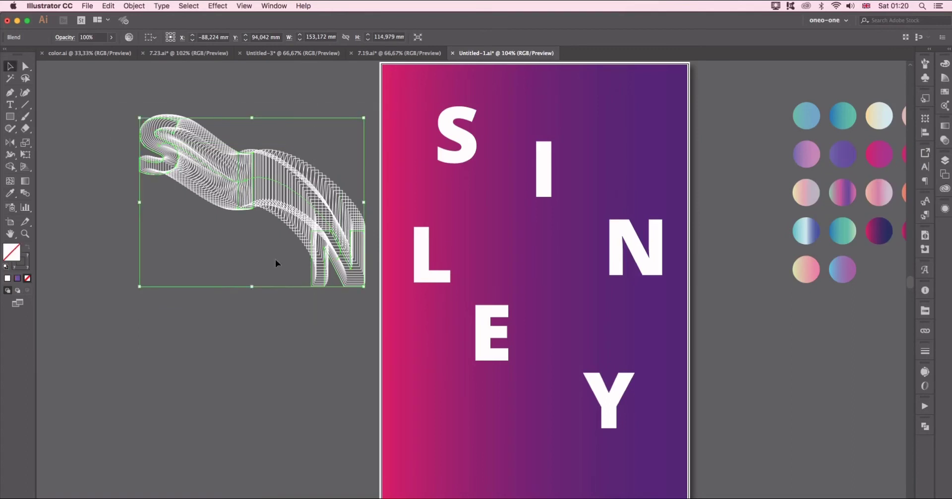
left_click(134, 6)
left_click(139, 104)
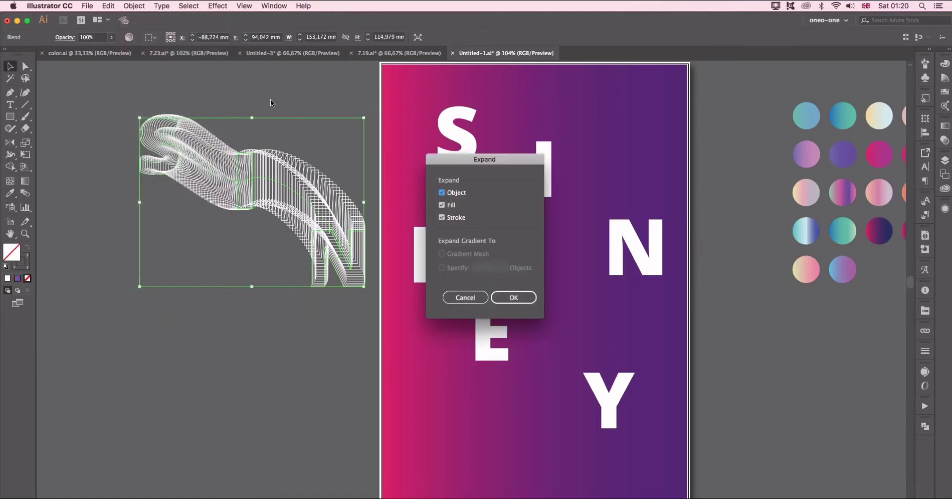
left_click(515, 300)
left_click(117, 146)
left_click_drag(351, 304, 352, 304)
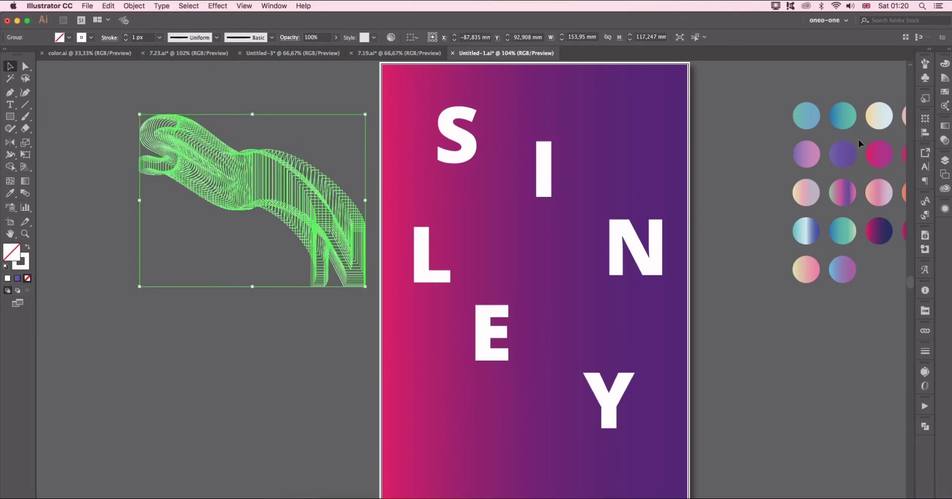
- Sample the magenta-to-purple gradient circle for the expanded blend and swap fill and stroke so that its lines carry the gradient
key("i")
left_click(846, 151)
left_click(877, 153)
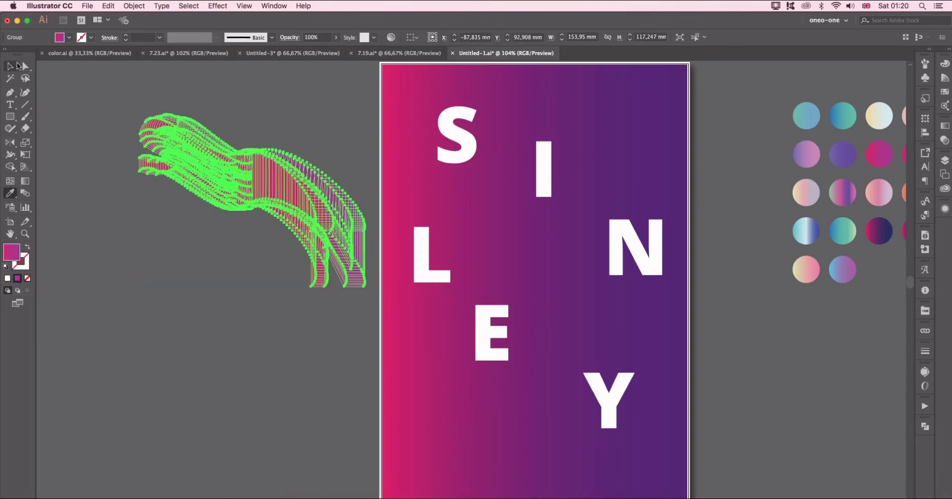
left_click(16, 65)
left_click(227, 263)
left_click(298, 217)
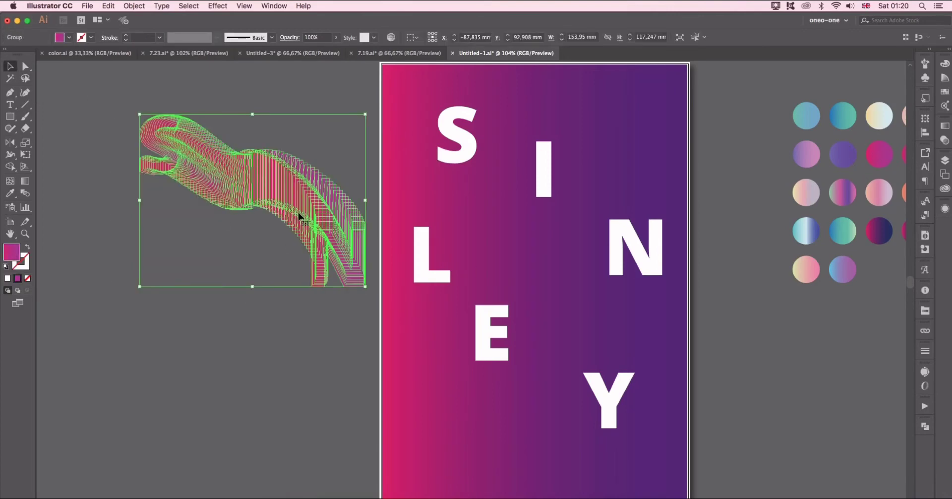
left_click(28, 248)
left_click(107, 272)
- Move the line blend onto the artboard over the white S, I and N and sample the cream-to-pale-blue gradient for its lines
mouse_move(263, 185)
left_mouse_down()
mouse_move(566, 194)
mouse_move(550, 178)
left_mouse_up()
left_click(747, 297)
left_click(618, 202)
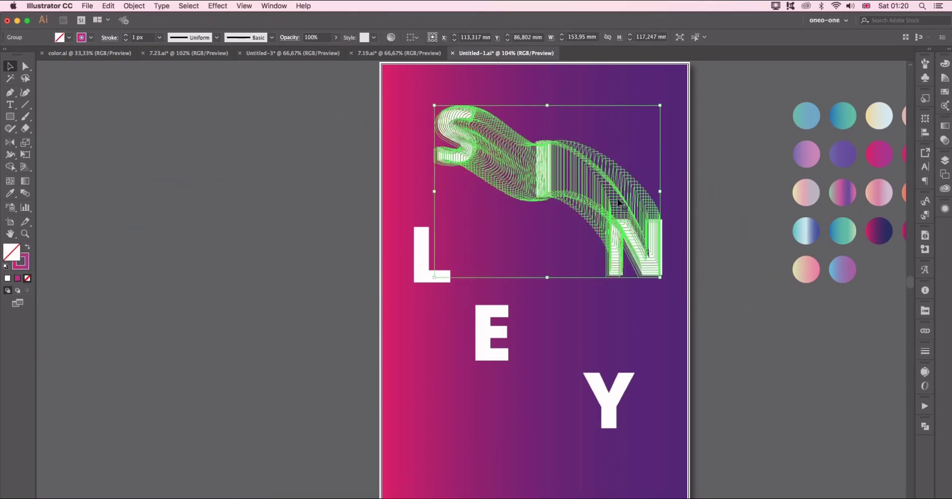
key("i")
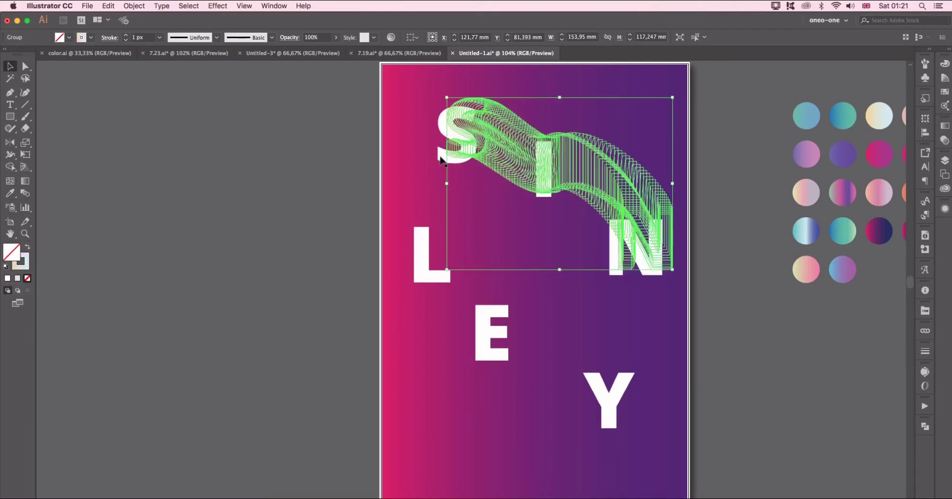
- Group the white letters S, I and N and bring the group to the front of the line blend
left_click(443, 155)
left_click(547, 195, "shift")
left_click(649, 268, "shift")
right_click(644, 272)
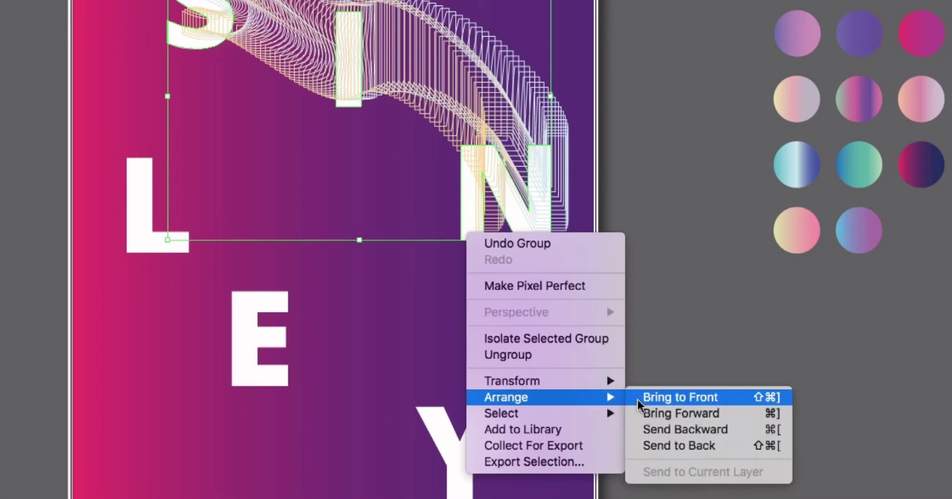
left_click(638, 397)
left_click(813, 203)
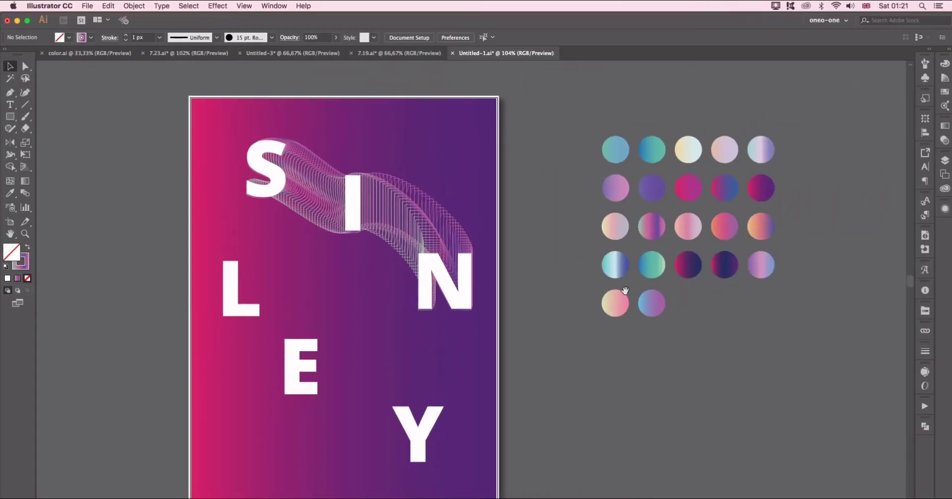
- Recolour the S-I-N blend's strokes with the yellow-to-pink sample gradient, leaving the fill empty
left_click(445, 110)
key("i")
left_click(788, 239)
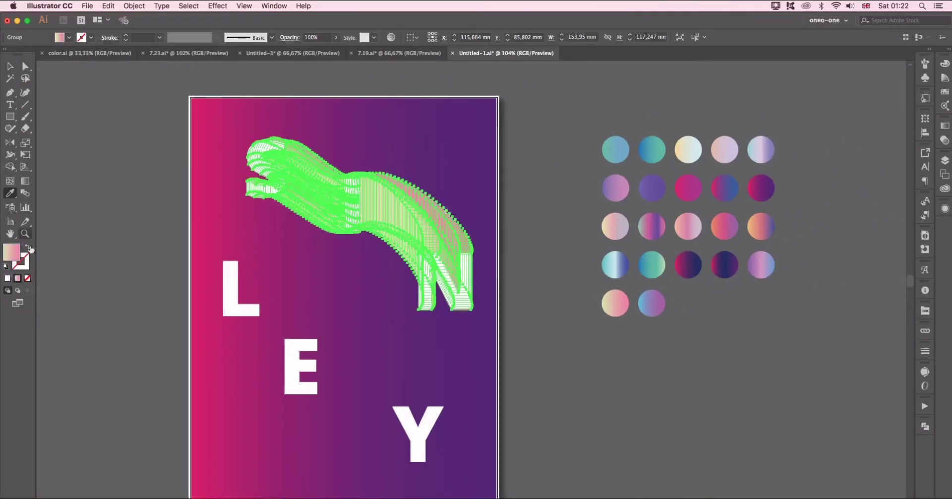
left_click(28, 246)
left_click(10, 66)
left_click(85, 102)
- Nudge the S-I-N line blend slightly down and back up to compare its alignment with the white letters
left_click(384, 192)
key("Down")
key("Down")
key("Down")
key("Down")
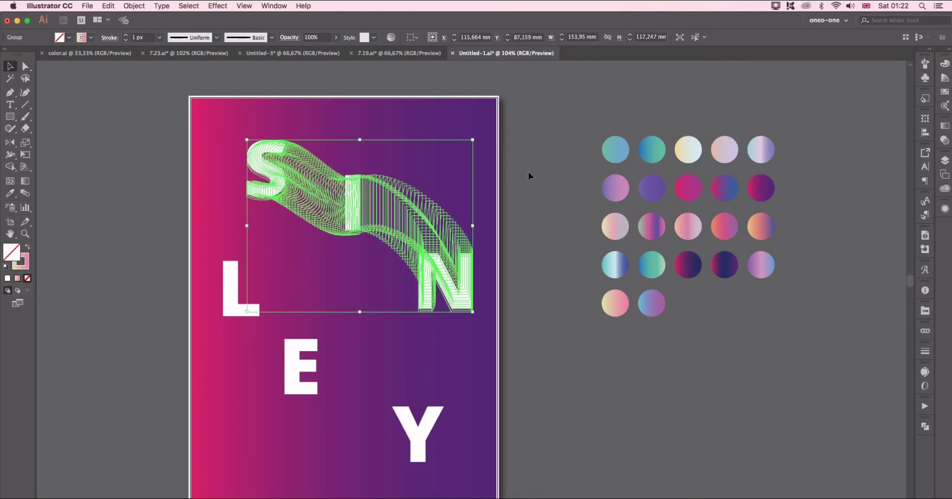
left_click(528, 175)
left_click(312, 182)
key("Up")
key("Up")
key("Up")
key("Up")
left_click(524, 246)
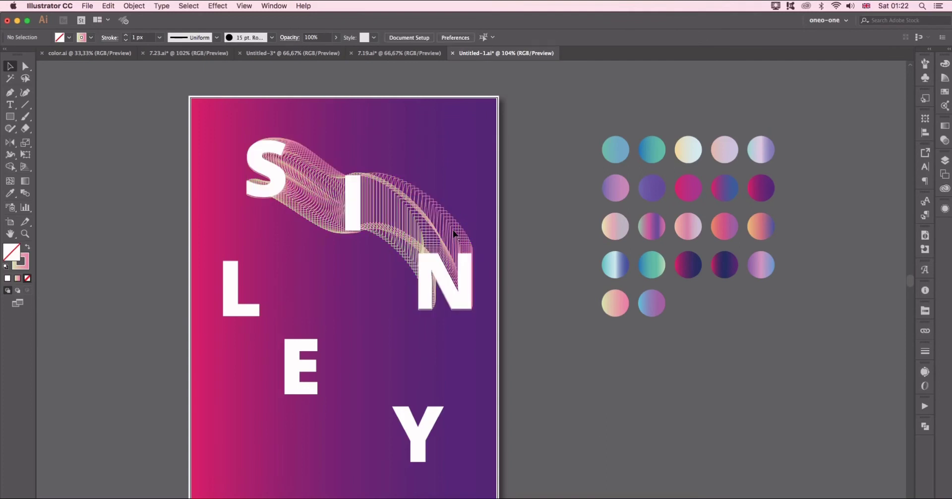
- Lower the opacity of the grouped white S, I and N so the blend's lines show through
left_click(430, 265)
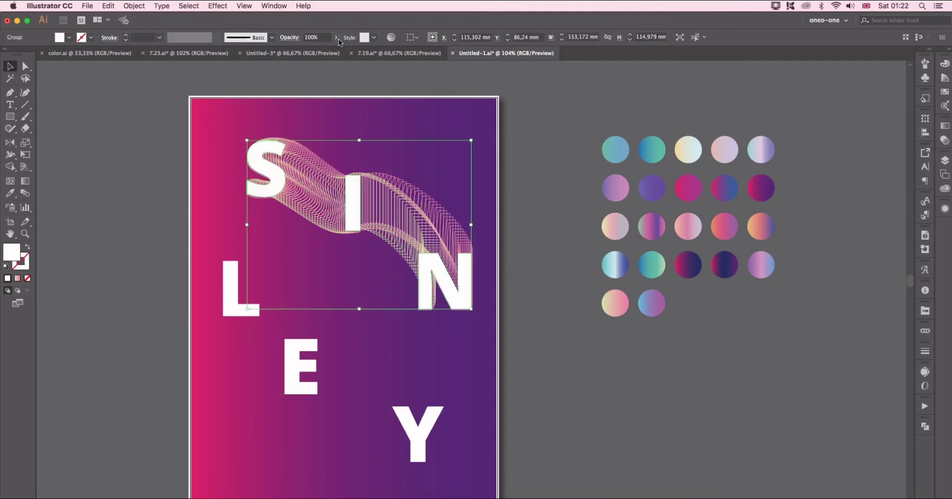
key("super+shift+bracketright")
left_click(530, 115)
- Copy the letters L, E and Y to the empty canvas beside the artboard and swap the copies' fill and stroke
left_click_drag(427, 283, 461, 216)
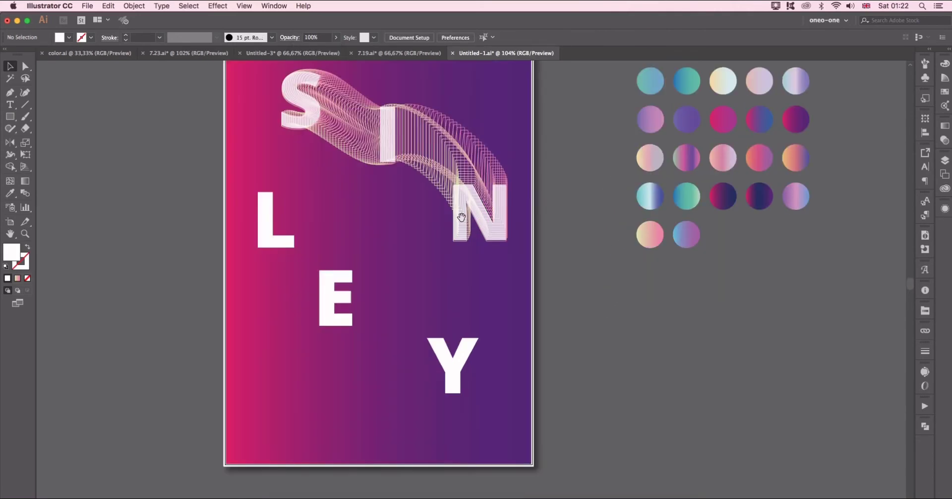
left_click(266, 233)
left_click(323, 302, "shift")
left_click(448, 360, "shift")
left_click_drag(448, 361, 367, 320)
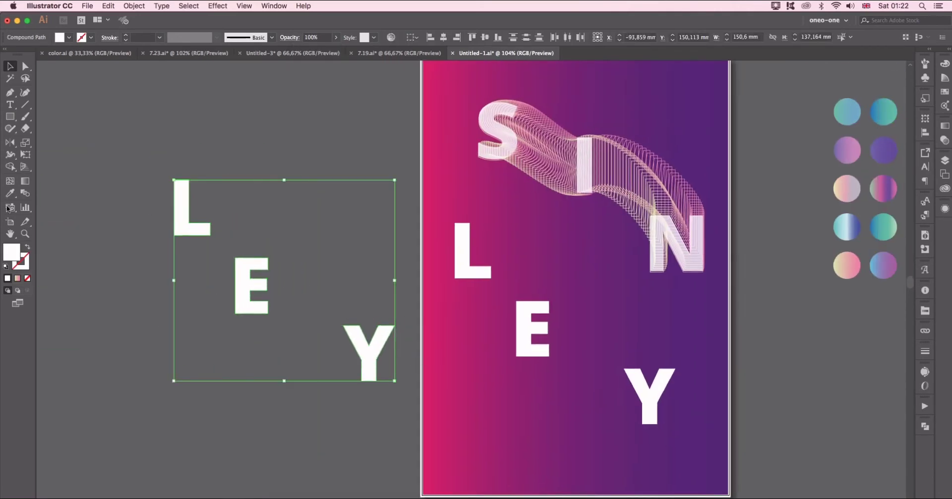
left_click(29, 248)
- Try to make a blend from the outlined L, E and Y copies and expand it with Object, Fill and Stroke
left_click(134, 6)
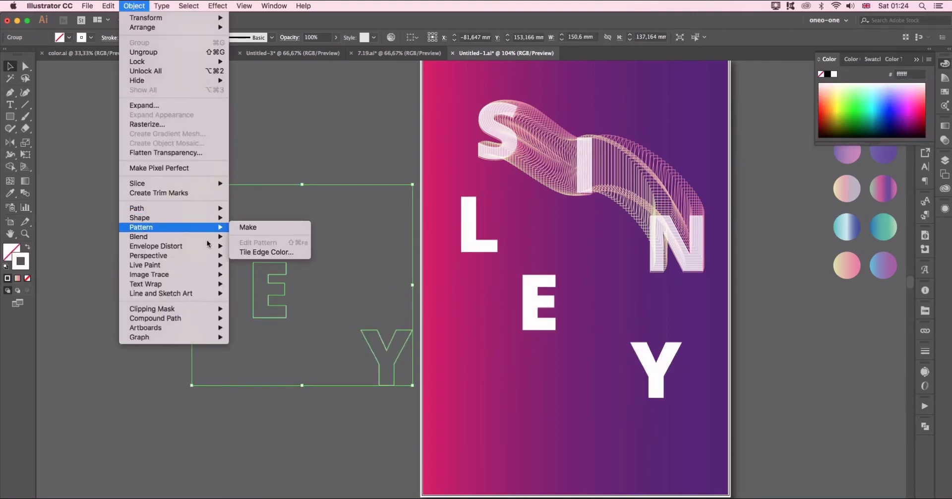
mouse_move(207, 241)
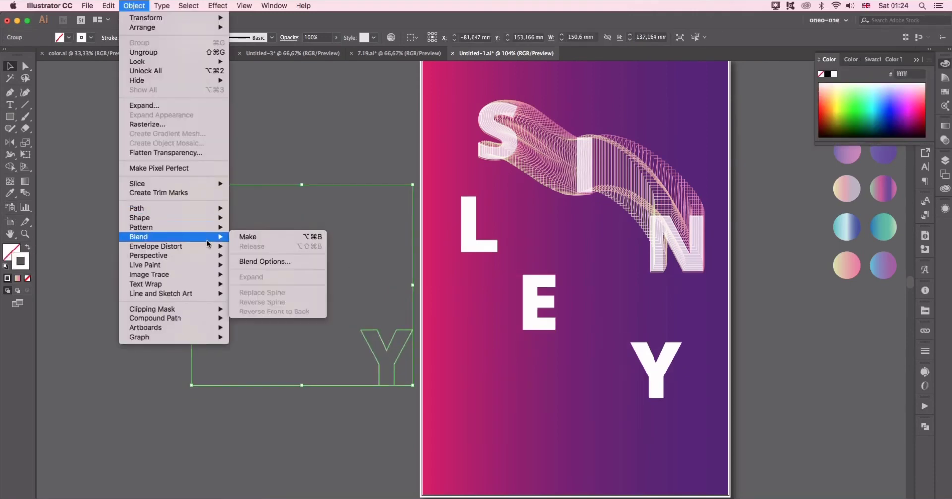
left_click(251, 237)
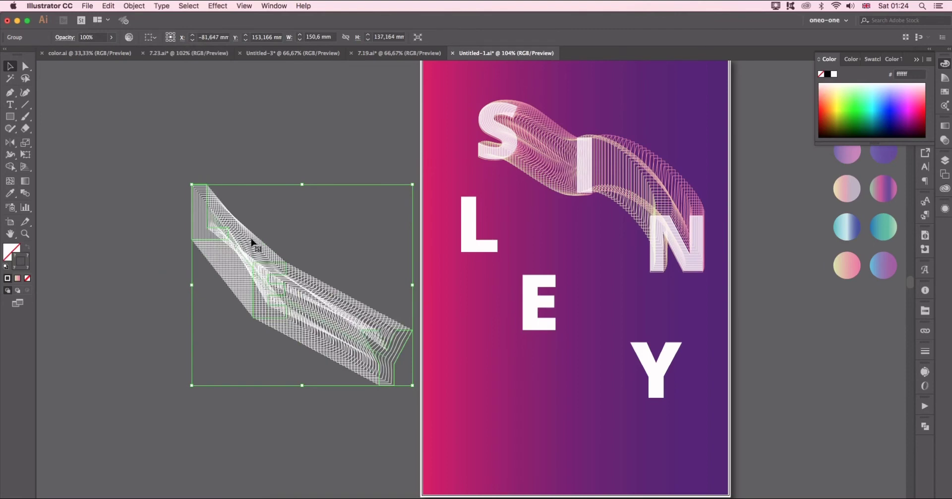
left_click(134, 6)
left_click(153, 103)
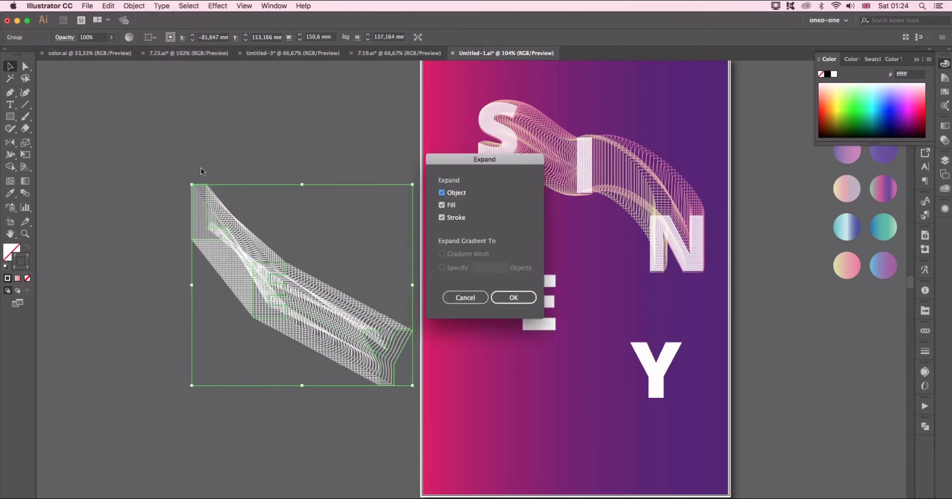
key("Return")
- Try to expand the outlines of the unblended L, E and Y copies into filled shapes
left_click(134, 6)
left_click(146, 105)
left_click(519, 294)
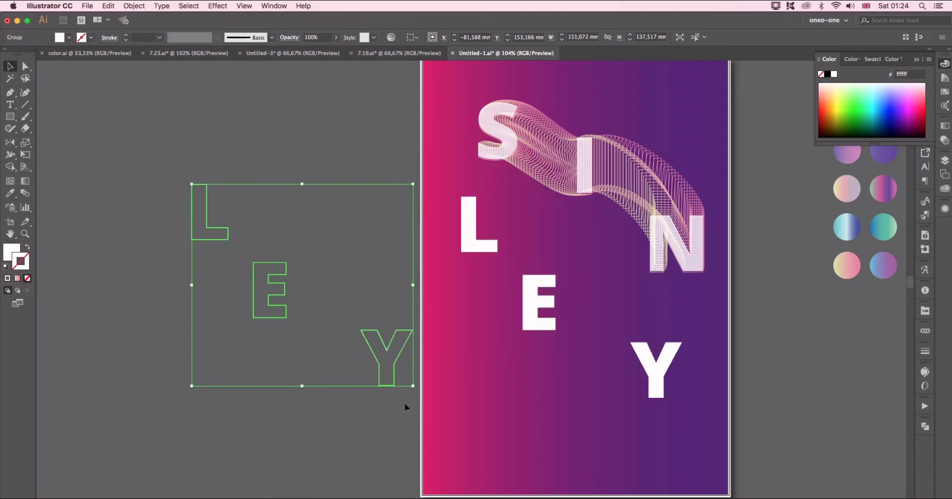
left_click(134, 7)
left_click(267, 162)
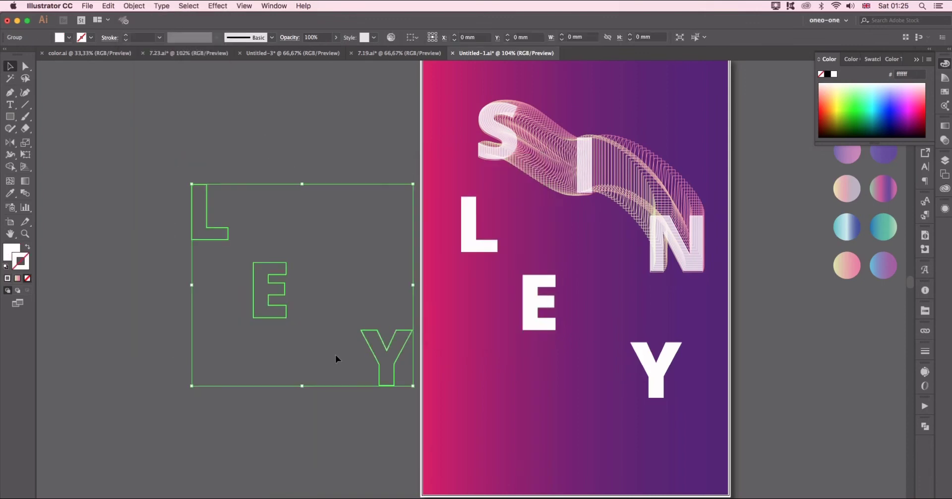
left_click(140, 5)
left_click(317, 168)
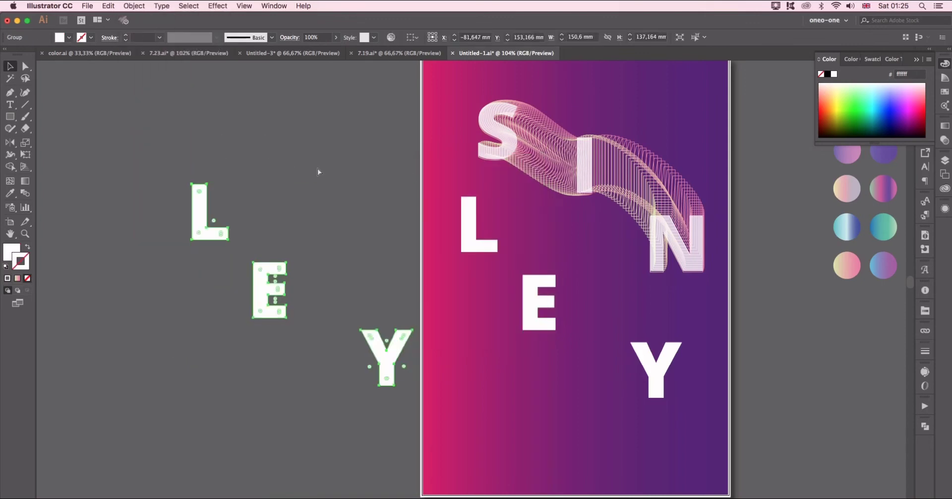
- Swap the fill and stroke of the L, E and Y copies and make a blend from the three outlined letters
left_click(28, 247)
left_click(133, 5)
mouse_move(213, 229)
left_click(263, 235)
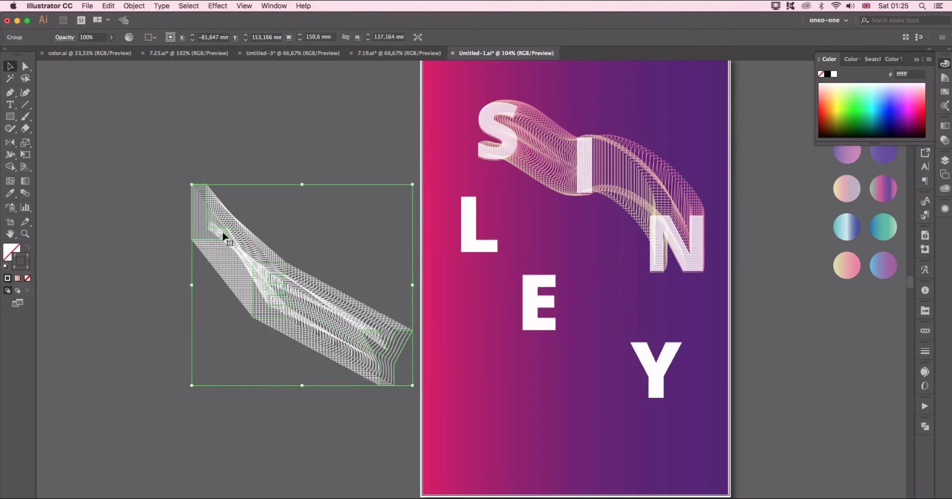
- Reshape the L-E-Y blend's spine into a wavy curve, adding an anchor point between E and Y
key("a")
left_click(214, 215)
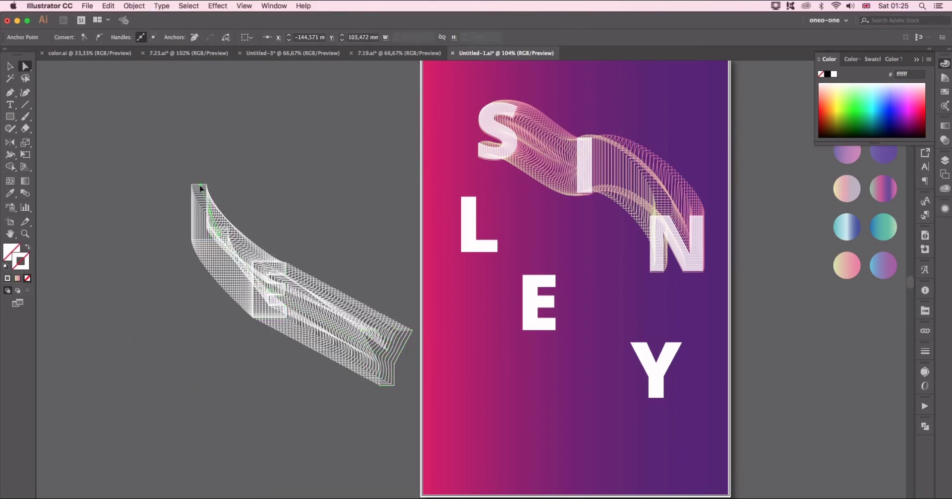
left_click_drag(200, 188, 199, 180)
mouse_move(266, 297)
left_mouse_down()
mouse_move(341, 321)
mouse_move(296, 256)
mouse_move(263, 313)
left_mouse_up()
left_click(11, 71)
left_click(10, 93)
left_click(319, 338)
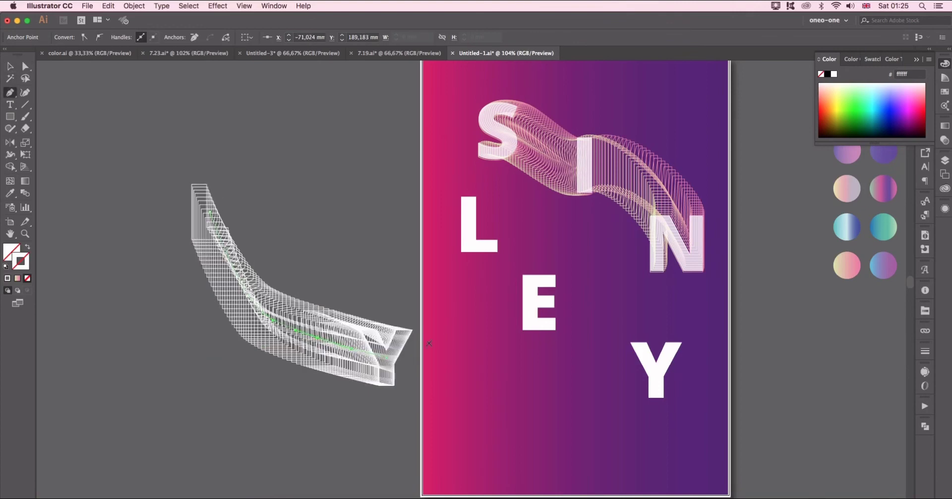
left_click(25, 66)
left_click_drag(319, 338, 310, 311)
- Try to apply the yellow-to-pink sample gradient directly to the unexpanded L-E-Y blend, and undo it
left_click(10, 66)
left_click_drag(149, 161, 397, 405)
left_click(10, 192)
left_click(850, 271)
left_click(17, 278)
key("v")
left_click(15, 258)
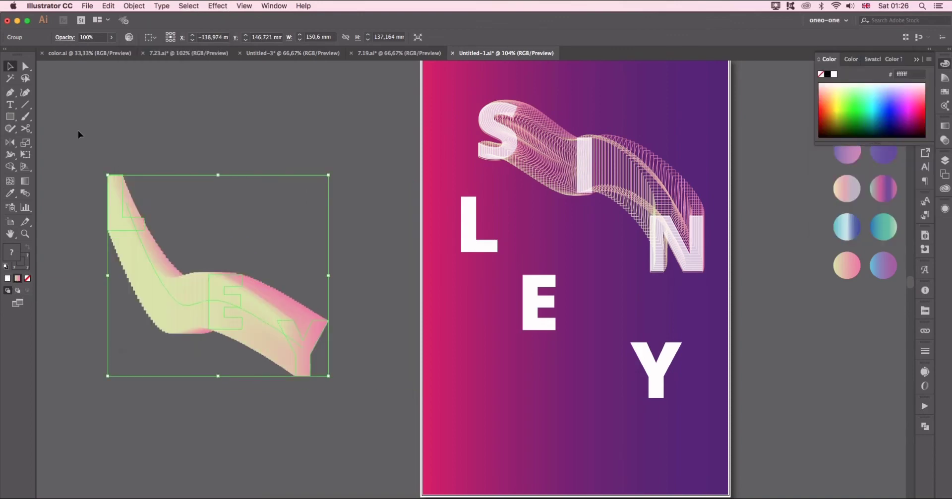
key("super+z")
- Expand the curved L-E-Y blend with Object, Fill and Stroke enabled
left_click(138, 6)
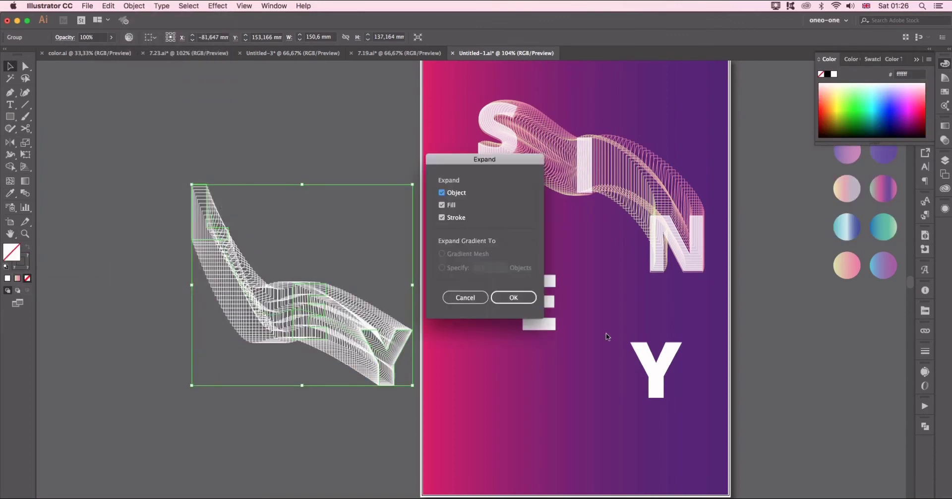